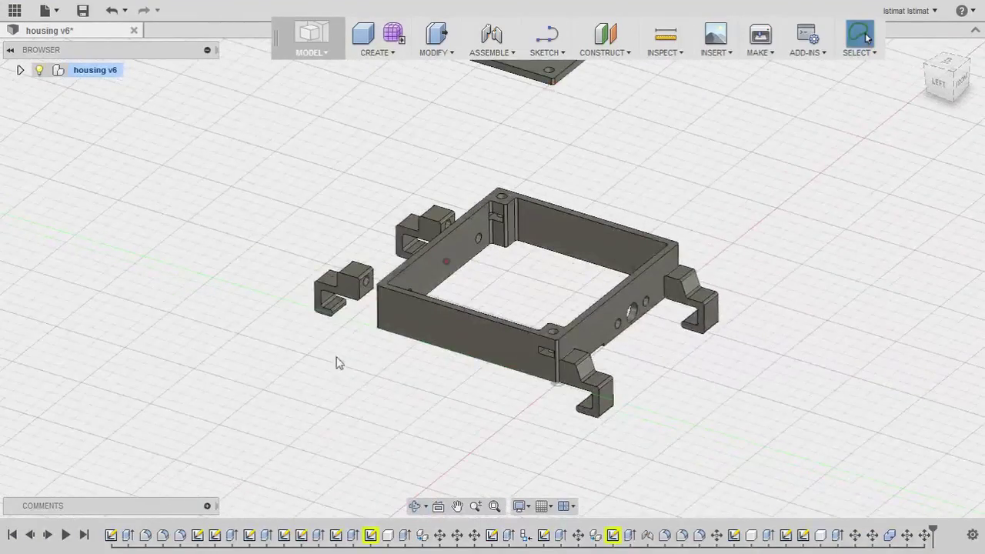
Examine the housing frame's walls, top rim and inner screw-post corners from several angles
{"action": "middle_click_drag", "start_coordinate": [336, 363], "coordinate": [576, 246], "text": "shift"}
{"action": "scroll", "coordinate": [500, 366], "scroll_direction": "up", "scroll_amount": 3}
{"action": "scroll", "coordinate": [581, 269], "scroll_direction": "up", "scroll_amount": 2}
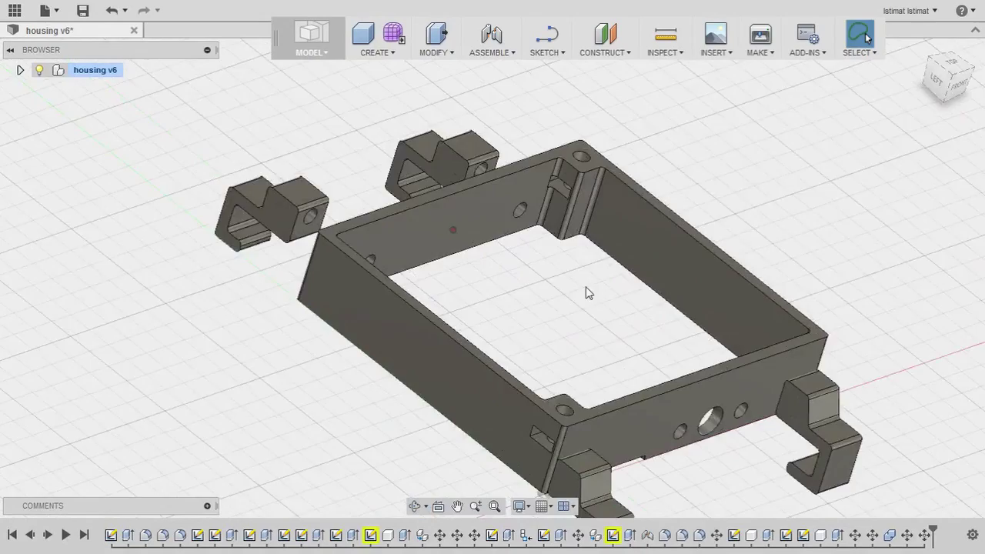
{"action": "mouse_move", "coordinate": [585, 293]}
{"action": "middle_mouse_down", "text": "shift"}
{"action": "mouse_move", "coordinate": [472, 264]}
{"action": "mouse_move", "coordinate": [578, 303]}
{"action": "middle_mouse_up", "text": "shift"}
{"action": "scroll", "coordinate": [598, 300], "scroll_direction": "up", "scroll_amount": 3}
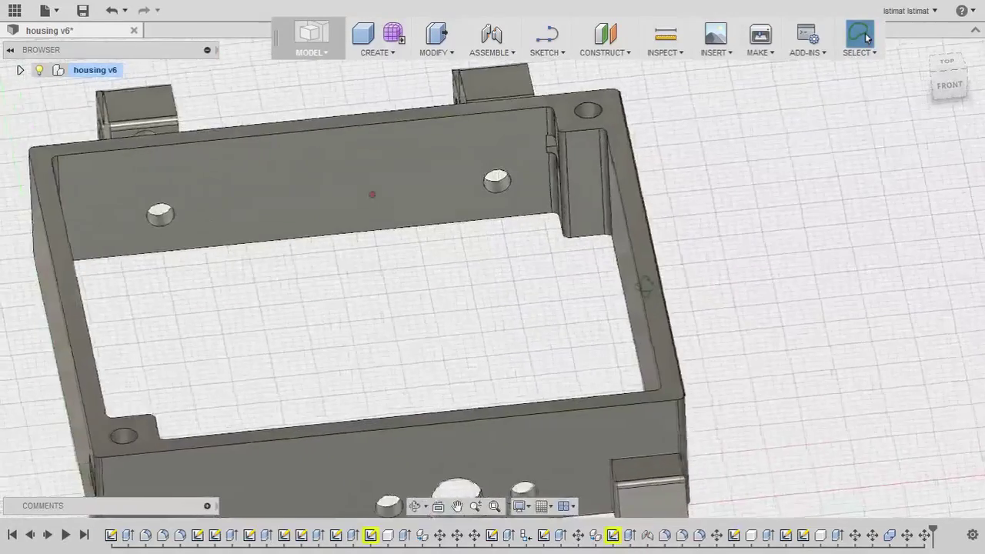
{"action": "scroll", "coordinate": [671, 285], "scroll_direction": "up", "scroll_amount": 3}
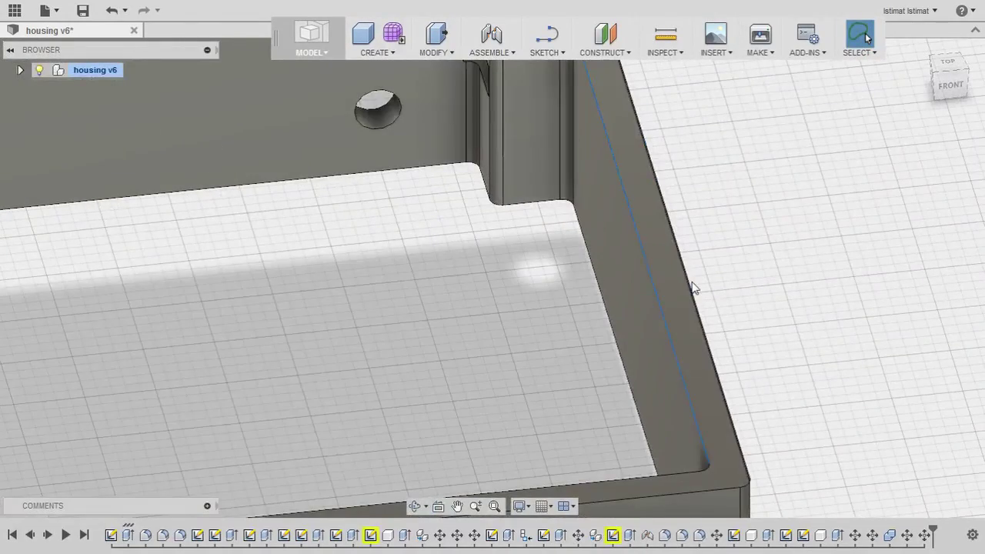
{"action": "scroll", "coordinate": [738, 304], "scroll_direction": "down", "scroll_amount": 5}
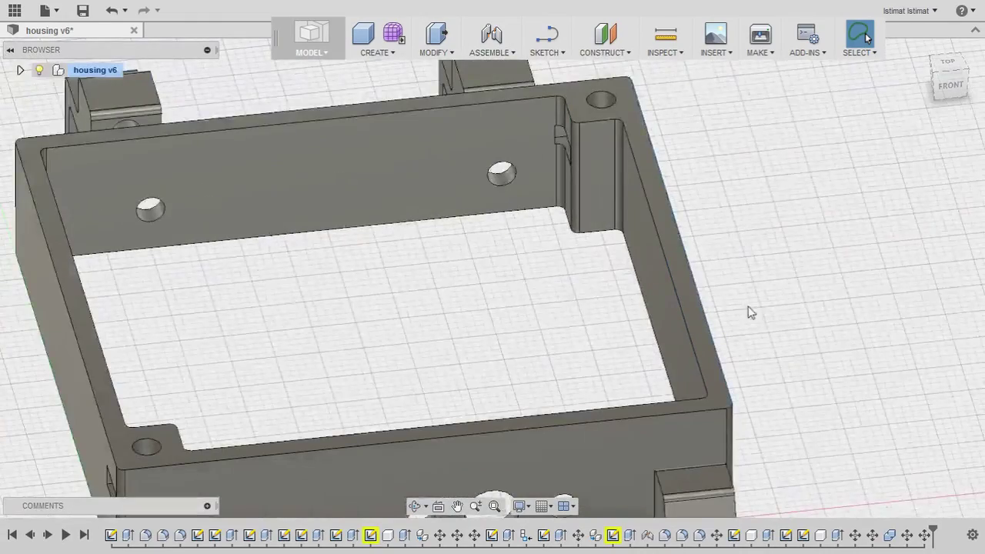
{"action": "middle_click_drag", "start_coordinate": [754, 312], "coordinate": [774, 327], "text": "shift"}
{"action": "scroll", "coordinate": [804, 242], "scroll_direction": "down", "scroll_amount": 3}
{"action": "scroll", "coordinate": [810, 215], "scroll_direction": "up", "scroll_amount": 2}
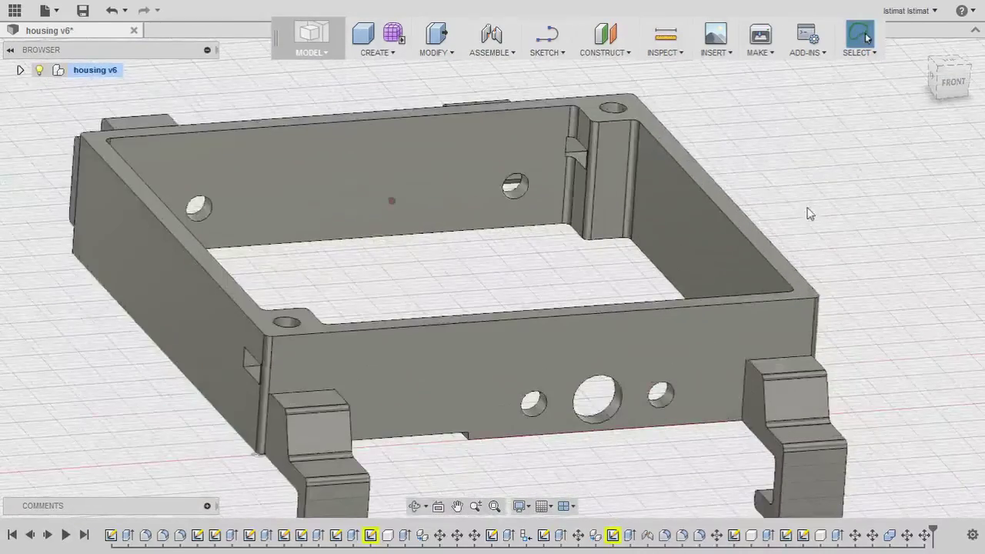
{"action": "middle_click_drag", "start_coordinate": [811, 216], "coordinate": [787, 213], "text": "shift"}
{"action": "scroll", "coordinate": [781, 244], "scroll_direction": "down", "scroll_amount": 2}
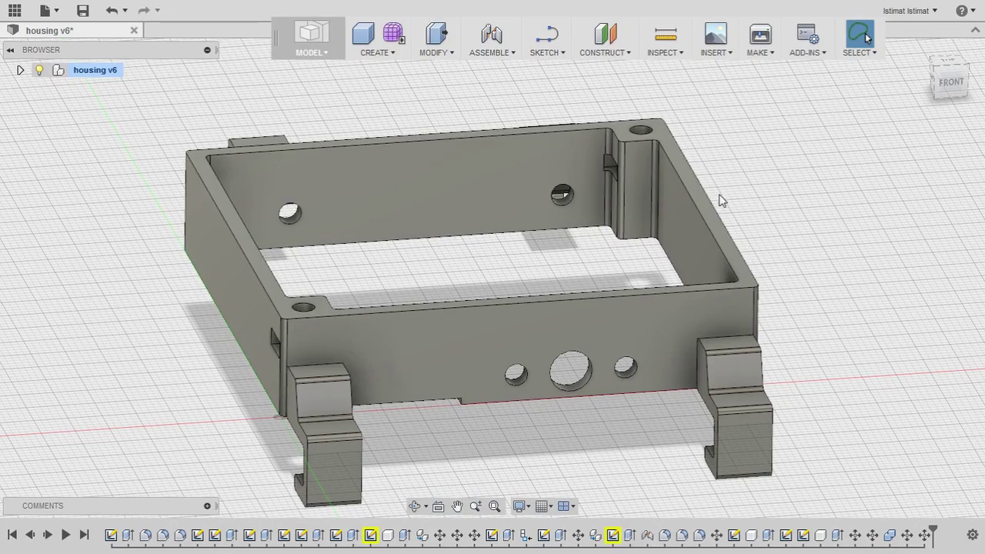
Examine the frame's outer left wall and the four mounting hooks around the housing
{"action": "middle_click_drag", "start_coordinate": [343, 276], "coordinate": [487, 281], "text": "shift"}
{"action": "left_click", "coordinate": [416, 505]}
{"action": "left_click_drag", "start_coordinate": [447, 361], "coordinate": [646, 157]}
{"action": "key", "text": "Escape"}
{"action": "scroll", "coordinate": [646, 156], "scroll_direction": "up", "scroll_amount": 3}
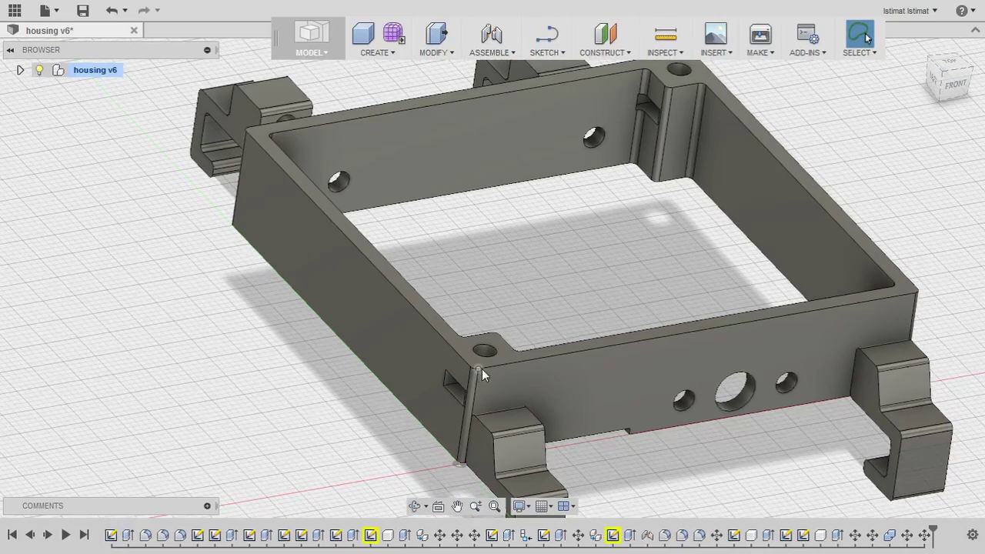
{"action": "middle_click_drag", "start_coordinate": [322, 386], "coordinate": [435, 241], "text": "shift"}
{"action": "middle_click_drag", "start_coordinate": [657, 323], "coordinate": [731, 433], "text": "shift"}
{"action": "left_click", "coordinate": [627, 334]}
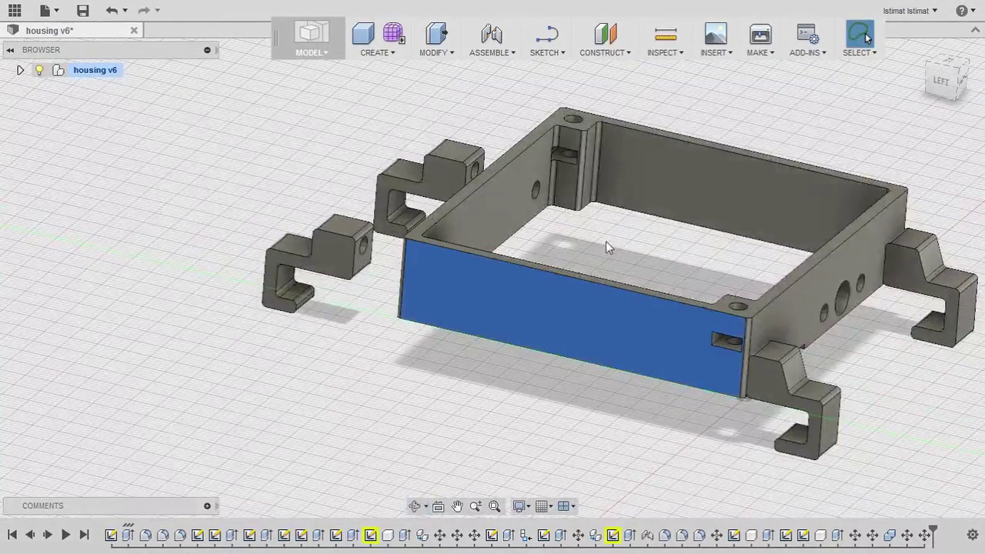
{"action": "middle_click_drag", "start_coordinate": [606, 241], "coordinate": [485, 407], "text": "shift"}
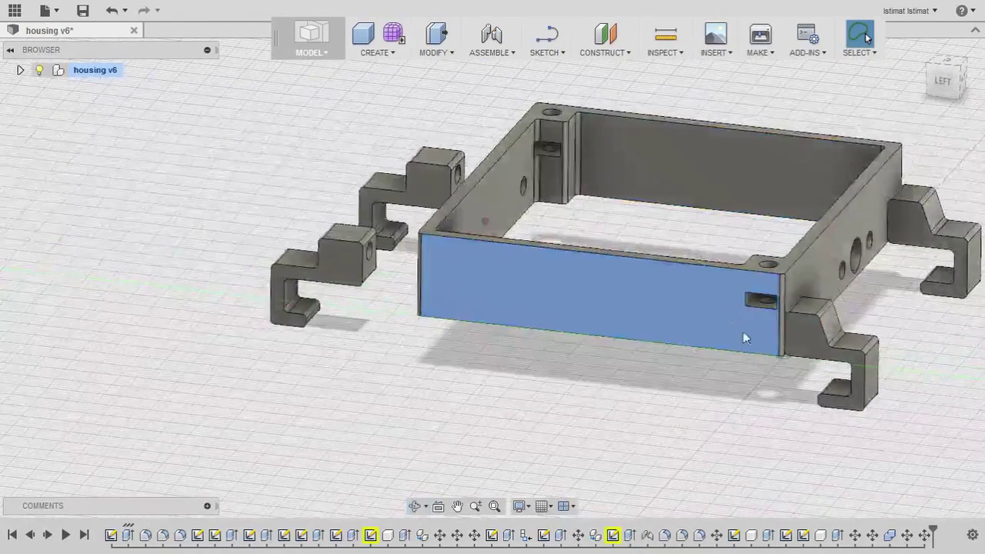
Inspect the separate lid plate from above and from its underside, including the corner screw holes and raised rim
{"action": "scroll", "coordinate": [739, 356], "scroll_direction": "down", "scroll_amount": 2}
{"action": "middle_click_drag", "start_coordinate": [905, 360], "coordinate": [698, 321], "text": "shift"}
{"action": "scroll", "coordinate": [698, 322], "scroll_direction": "up", "scroll_amount": 5}
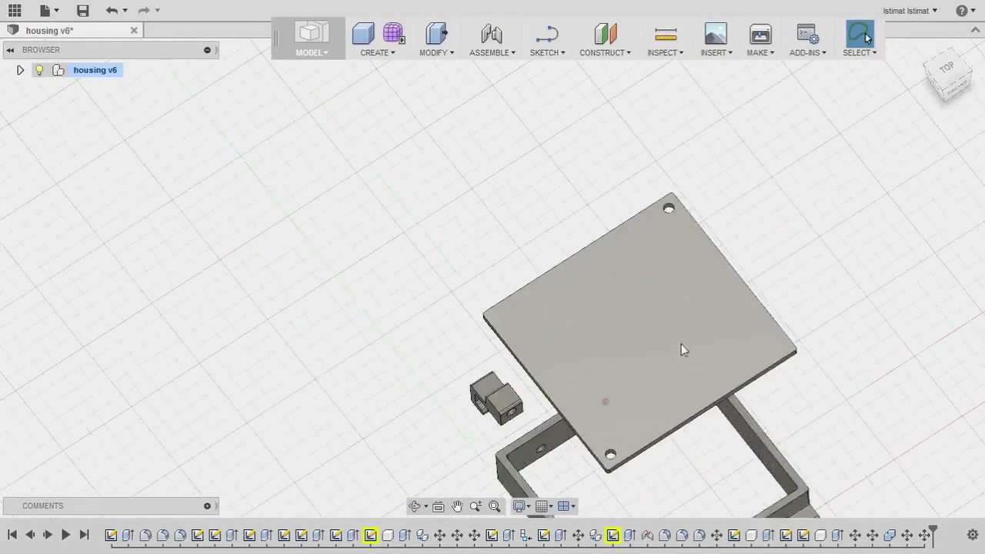
{"action": "middle_click_drag", "start_coordinate": [664, 374], "coordinate": [917, 212], "text": "shift"}
{"action": "scroll", "coordinate": [905, 209], "scroll_direction": "down", "scroll_amount": 5}
{"action": "mouse_move", "coordinate": [880, 246]}
{"action": "middle_mouse_down", "text": "shift"}
{"action": "mouse_move", "coordinate": [862, 192]}
{"action": "mouse_move", "coordinate": [883, 175]}
{"action": "mouse_move", "coordinate": [862, 172]}
{"action": "middle_mouse_up", "text": "shift"}
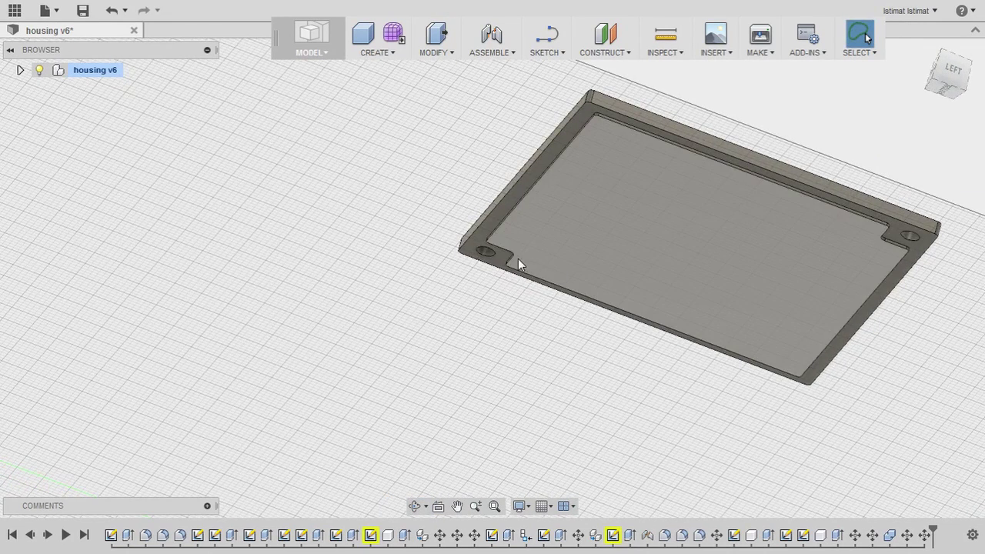
{"action": "scroll", "coordinate": [579, 277], "scroll_direction": "down", "scroll_amount": 10}
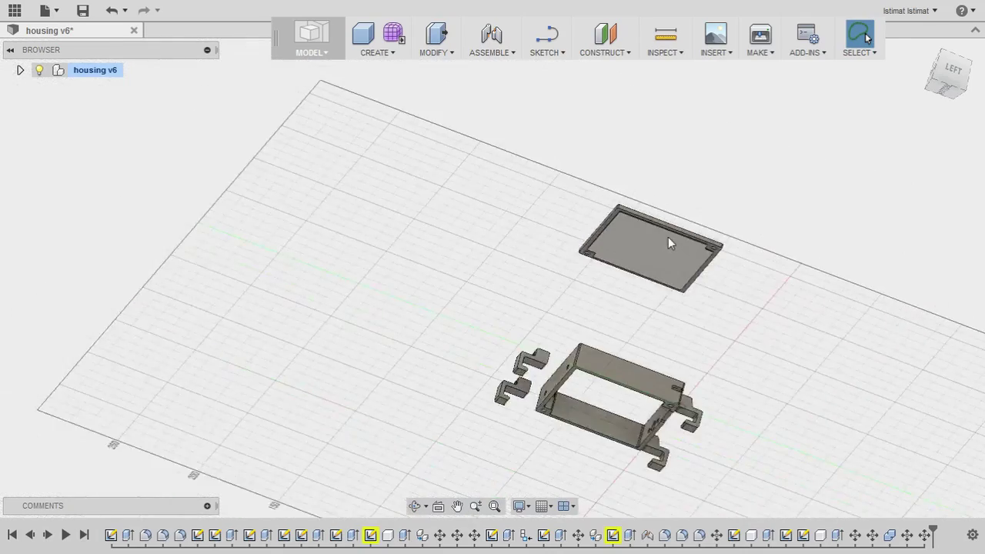
Inspect the rectangular slot in the left wall and the screw hole it meets at the frame's front corner
{"action": "scroll", "coordinate": [588, 357], "scroll_direction": "up", "scroll_amount": 15}
{"action": "middle_click_drag", "start_coordinate": [589, 358], "coordinate": [558, 353], "text": "shift"}
{"action": "scroll", "coordinate": [558, 354], "scroll_direction": "down", "scroll_amount": 5}
{"action": "scroll", "coordinate": [512, 325], "scroll_direction": "up", "scroll_amount": 5}
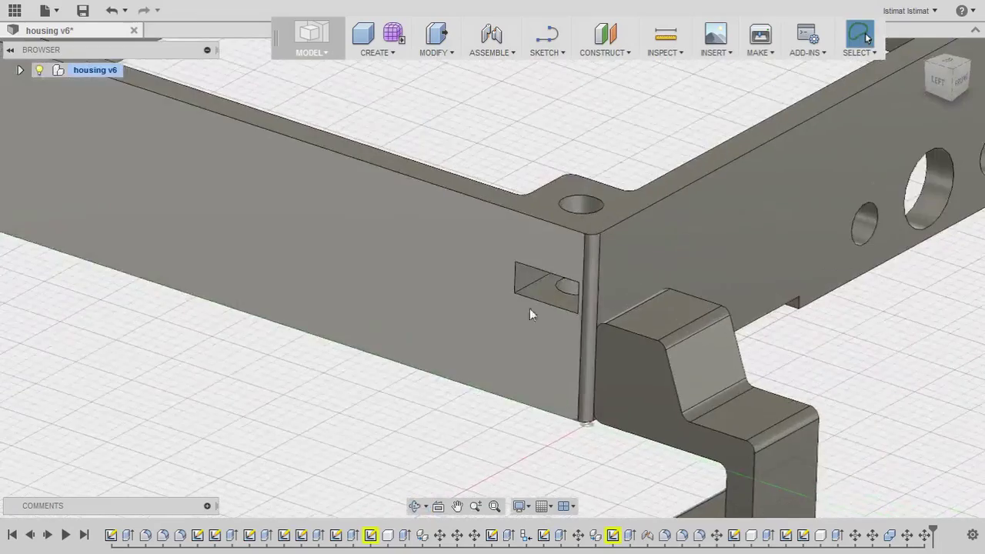
{"action": "middle_click_drag", "start_coordinate": [513, 325], "coordinate": [539, 310], "text": "shift"}
{"action": "key", "text": "Escape"}
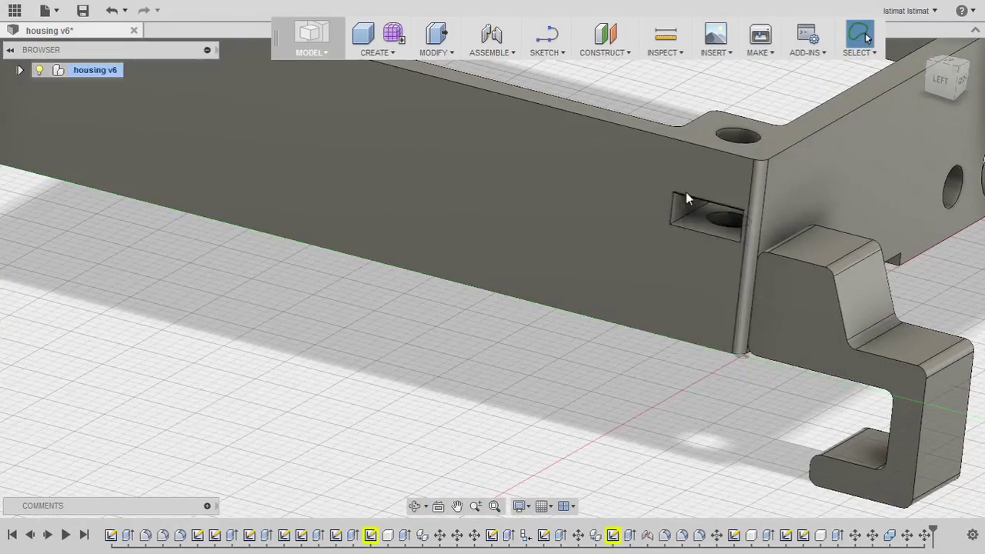
{"action": "scroll", "coordinate": [740, 234], "scroll_direction": "down", "scroll_amount": 2}
{"action": "middle_click_drag", "start_coordinate": [703, 226], "coordinate": [736, 290], "text": "shift"}
{"action": "scroll", "coordinate": [710, 249], "scroll_direction": "down", "scroll_amount": 4}
{"action": "scroll", "coordinate": [730, 322], "scroll_direction": "down", "scroll_amount": 3}
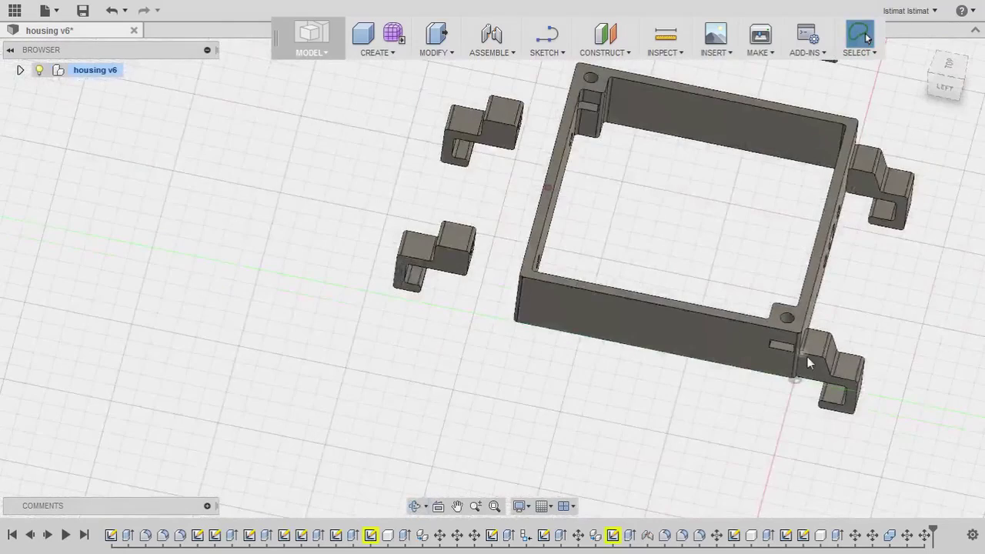
{"action": "scroll", "coordinate": [792, 354], "scroll_direction": "up", "scroll_amount": 5}
{"action": "scroll", "coordinate": [792, 354], "scroll_direction": "up", "scroll_amount": 3}
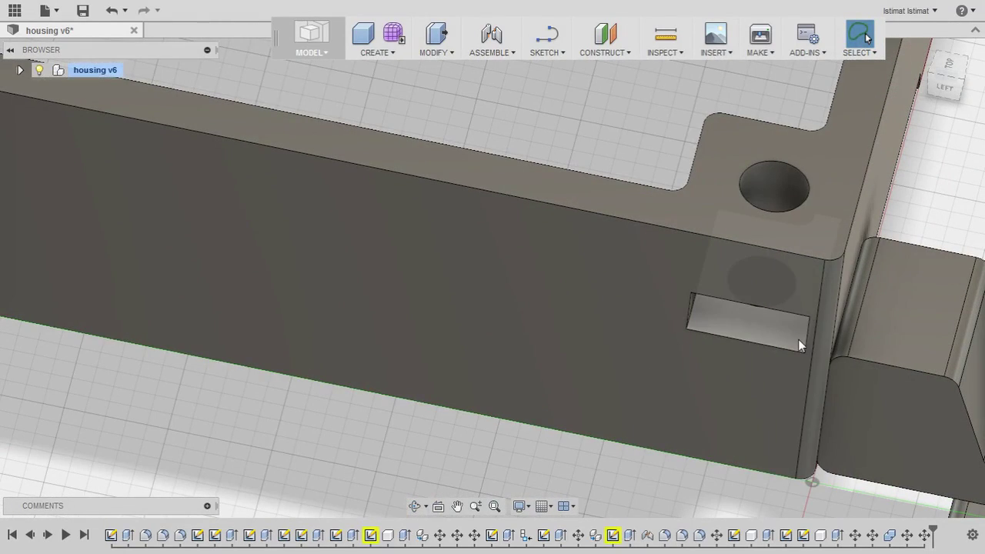
{"action": "scroll", "coordinate": [733, 323], "scroll_direction": "down", "scroll_amount": 2}
{"action": "middle_click_drag", "start_coordinate": [736, 317], "coordinate": [824, 380], "text": "shift"}
{"action": "scroll", "coordinate": [809, 395], "scroll_direction": "down", "scroll_amount": 2}
{"action": "scroll", "coordinate": [841, 271], "scroll_direction": "up", "scroll_amount": 3}
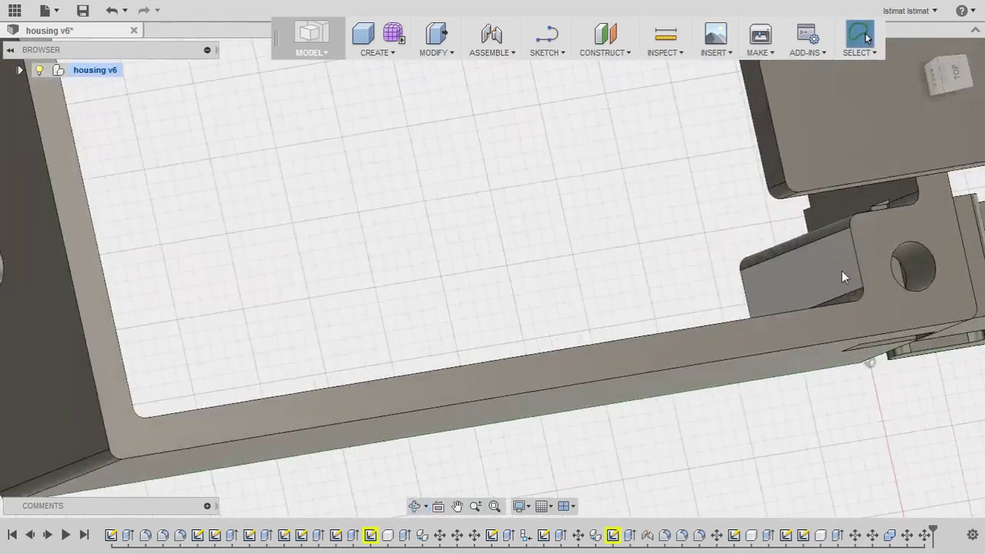
Inspect the hook-mounting holes in the frame's back wall and the group of three holes in the front wall
{"action": "scroll", "coordinate": [867, 329], "scroll_direction": "down", "scroll_amount": 3}
{"action": "middle_click_drag", "start_coordinate": [885, 319], "coordinate": [785, 265], "text": "shift"}
{"action": "middle_click_drag", "start_coordinate": [784, 390], "coordinate": [459, 326], "text": "shift"}
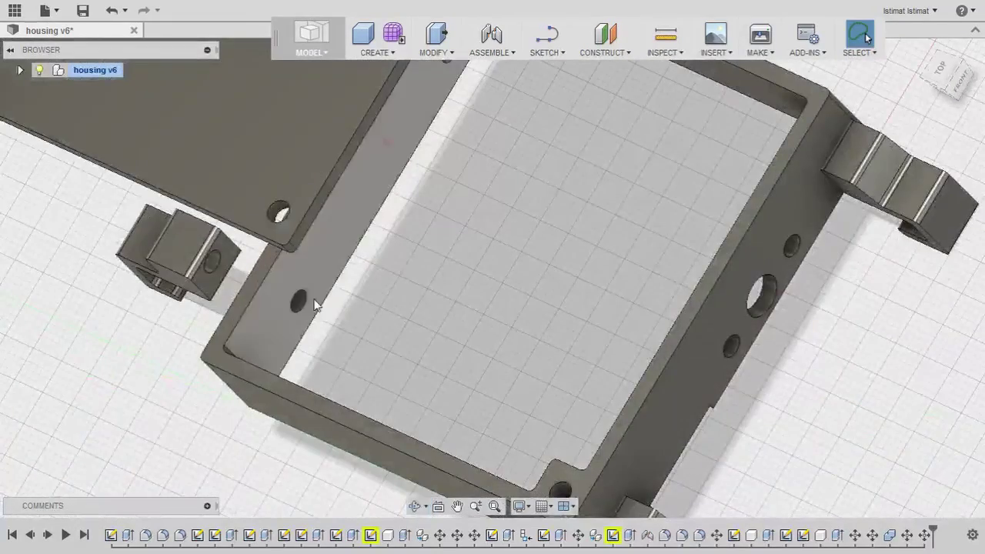
{"action": "scroll", "coordinate": [299, 306], "scroll_direction": "down", "scroll_amount": 4}
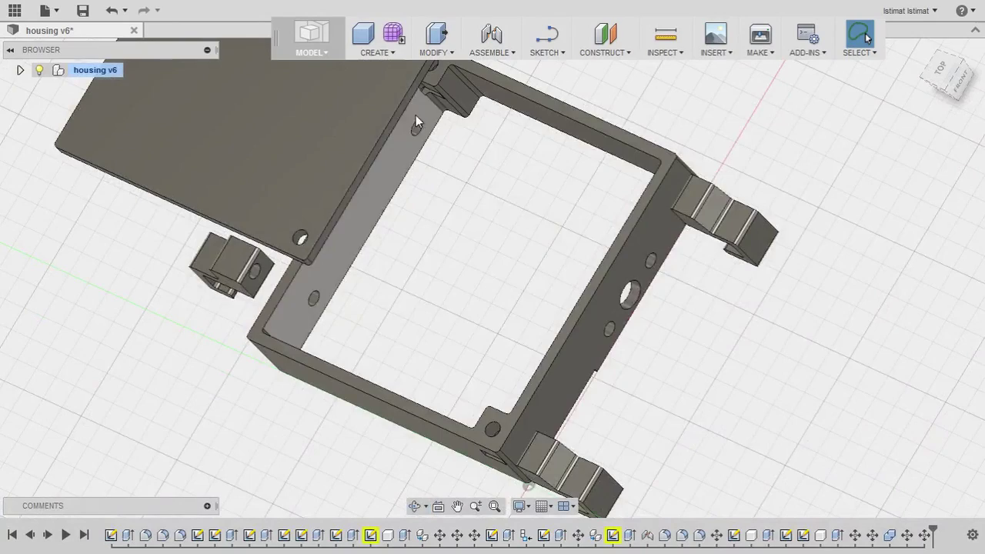
{"action": "middle_click_drag", "start_coordinate": [416, 114], "coordinate": [416, 266], "text": "shift"}
{"action": "middle_click_drag", "start_coordinate": [573, 263], "coordinate": [677, 246], "text": "shift"}
{"action": "scroll", "coordinate": [654, 106], "scroll_direction": "up", "scroll_amount": 5}
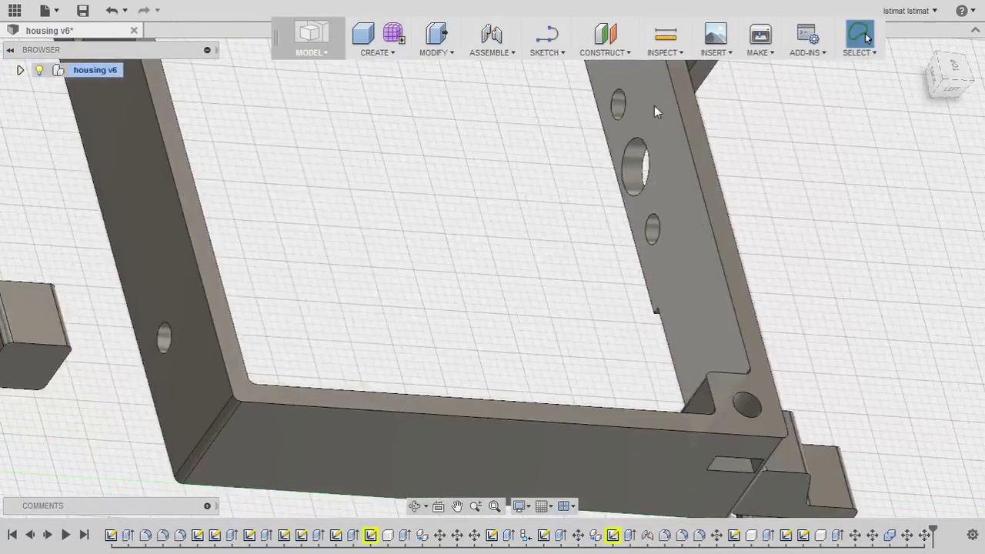
{"action": "scroll", "coordinate": [654, 105], "scroll_direction": "down", "scroll_amount": 3}
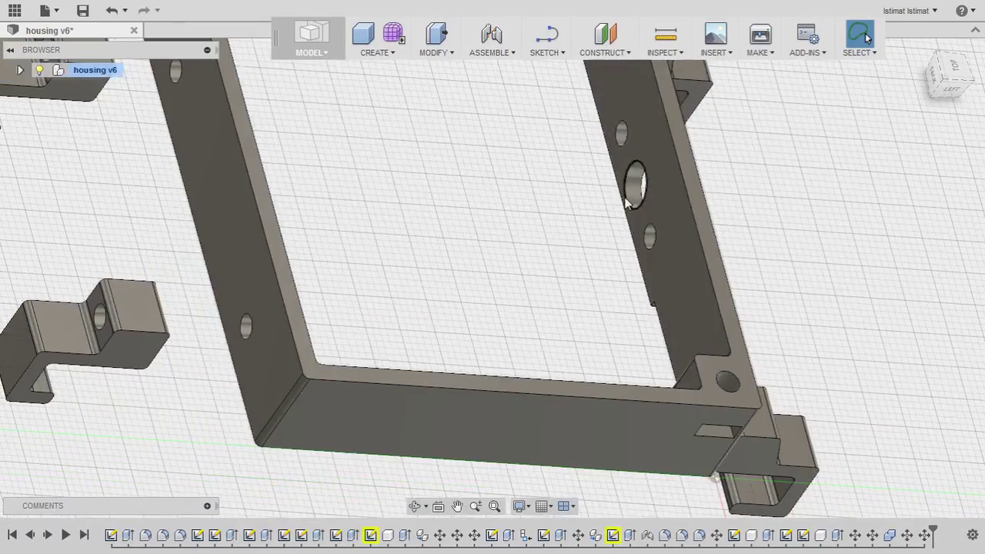
Inspect the notch along the front wall's lower edge and the front hooks, finishing with an overview of the frame
{"action": "middle_click_drag", "start_coordinate": [627, 201], "coordinate": [700, 284], "text": "shift"}
{"action": "middle_click_drag", "start_coordinate": [551, 284], "coordinate": [417, 378], "text": "shift"}
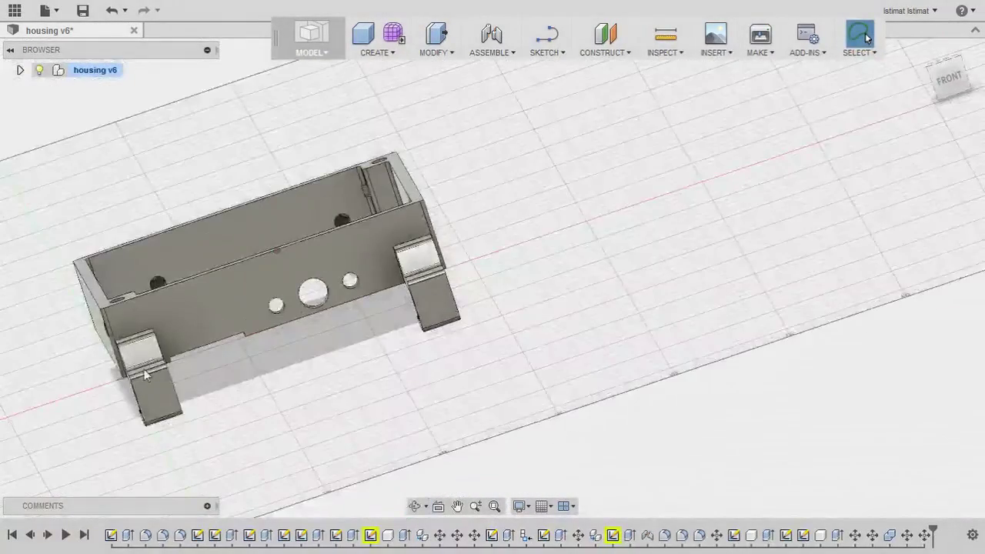
{"action": "scroll", "coordinate": [144, 368], "scroll_direction": "up", "scroll_amount": 5}
{"action": "scroll", "coordinate": [390, 331], "scroll_direction": "down", "scroll_amount": 2}
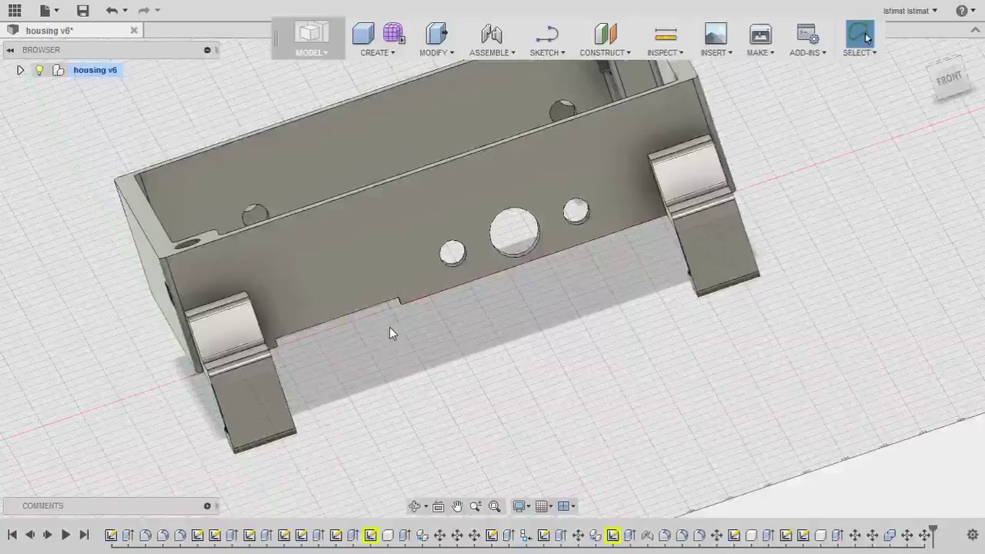
{"action": "scroll", "coordinate": [392, 338], "scroll_direction": "down", "scroll_amount": 2}
{"action": "middle_click_drag", "start_coordinate": [395, 340], "coordinate": [516, 403], "text": "shift"}
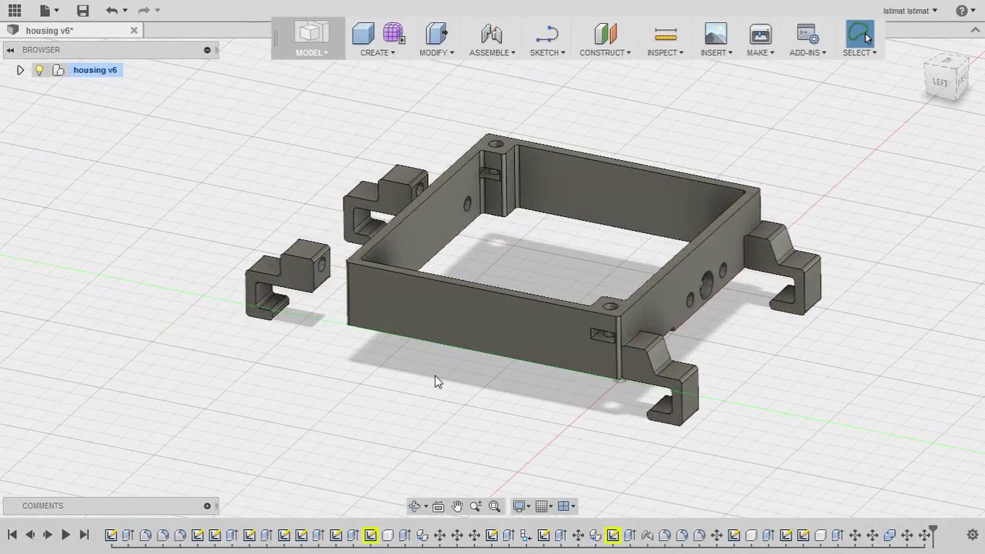